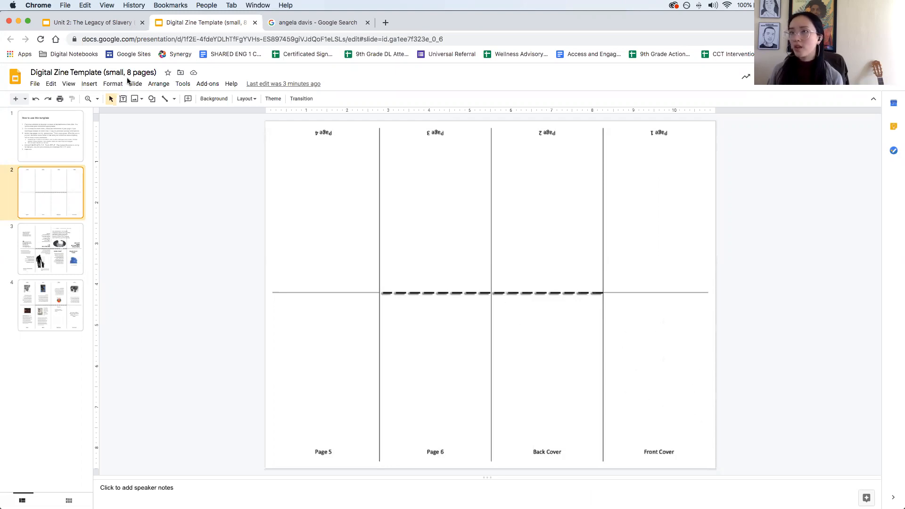
Add a text box in the Front Cover panel reading "The Legacy of Slavery" and shift it slightly toward the panel's inner line.
left_click(122, 99)
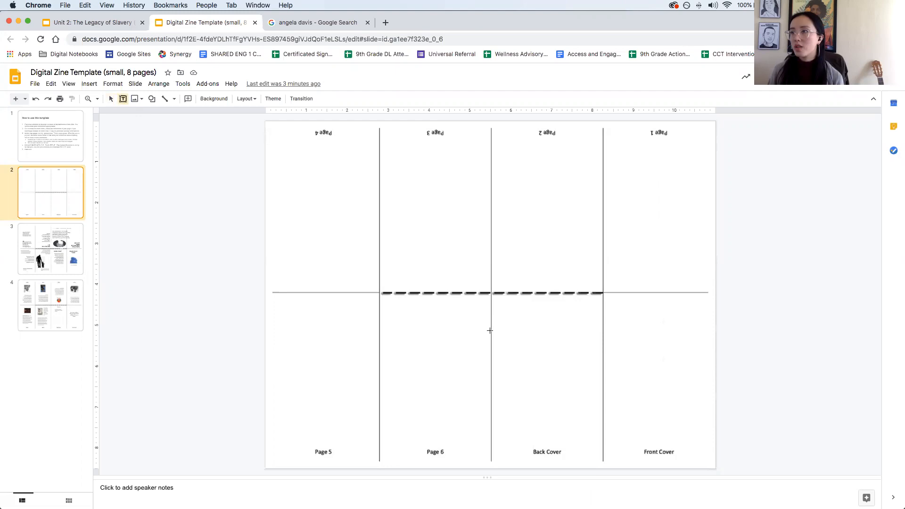
left_click_drag(620, 315, 705, 388)
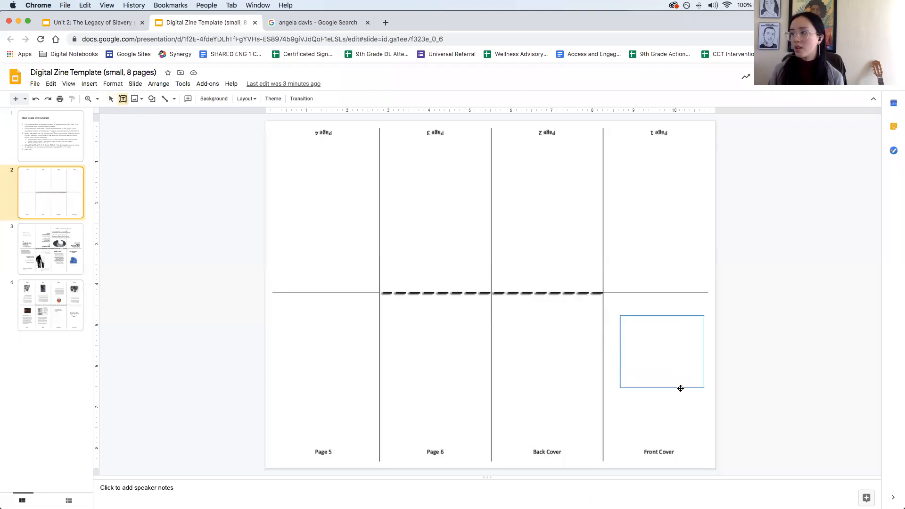
type("The Lega")
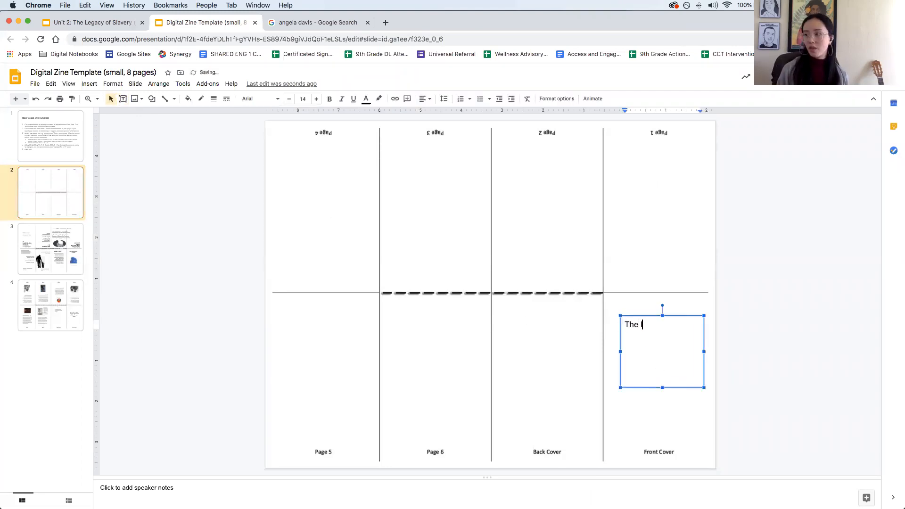
type("cy of S")
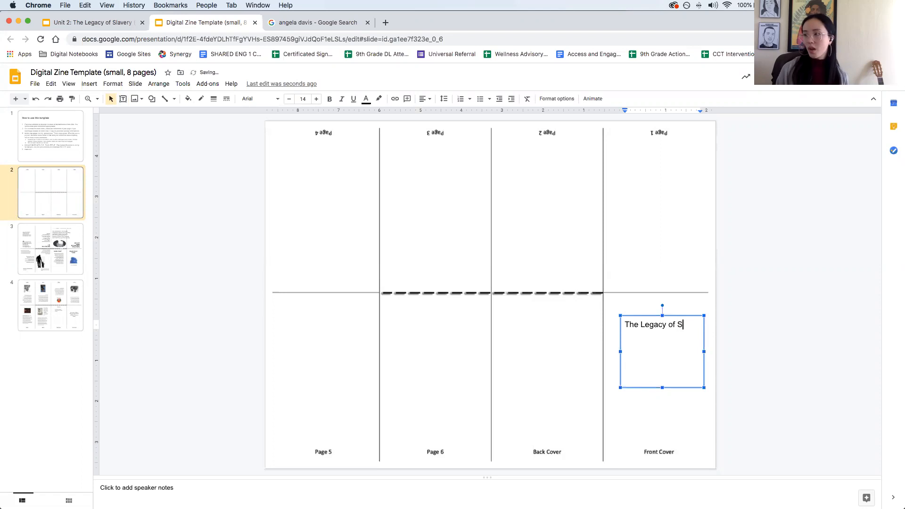
type("lavery")
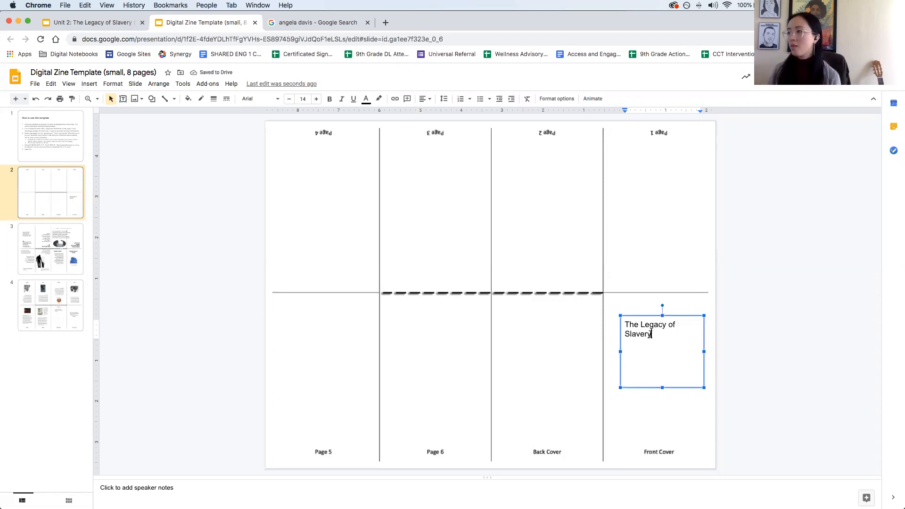
left_click(636, 316)
left_click_drag(636, 316, 629, 317)
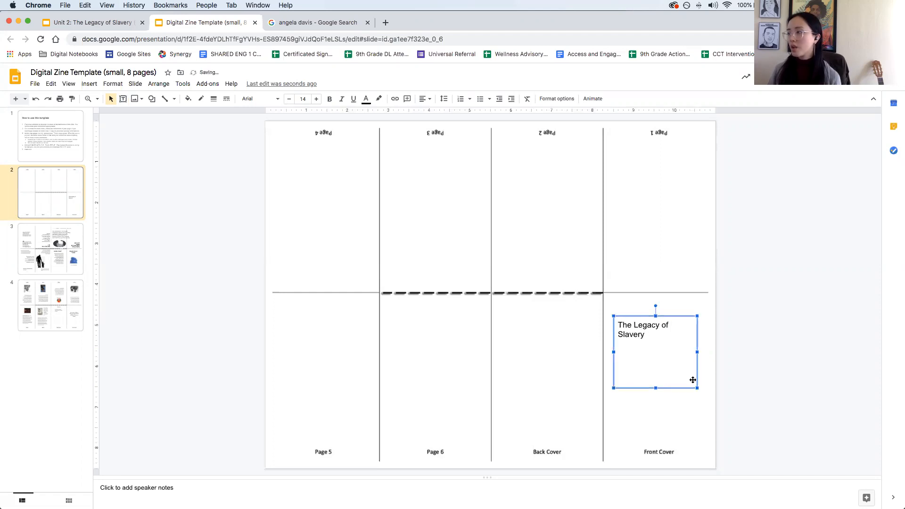
left_click(667, 410)
left_click(761, 393)
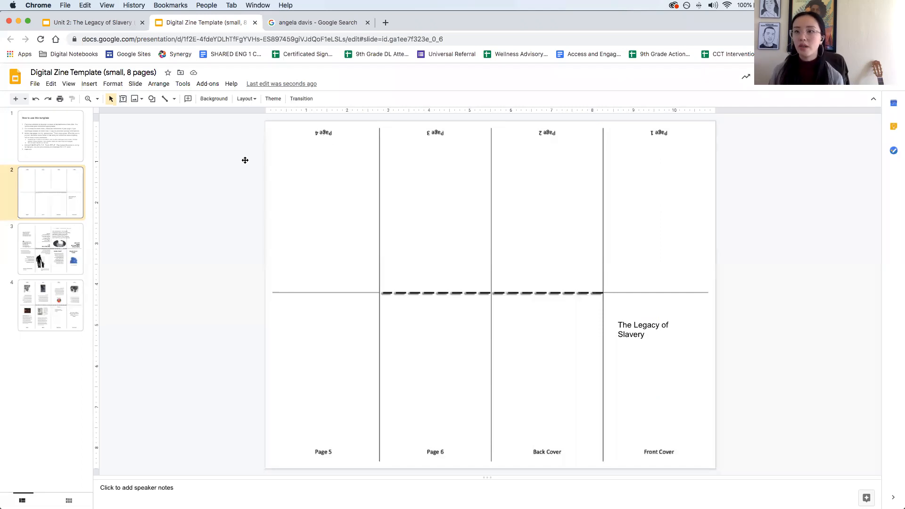
Examine the finished sample zines on slides 3 and 4 and compare them with the blank template.
left_click(54, 244)
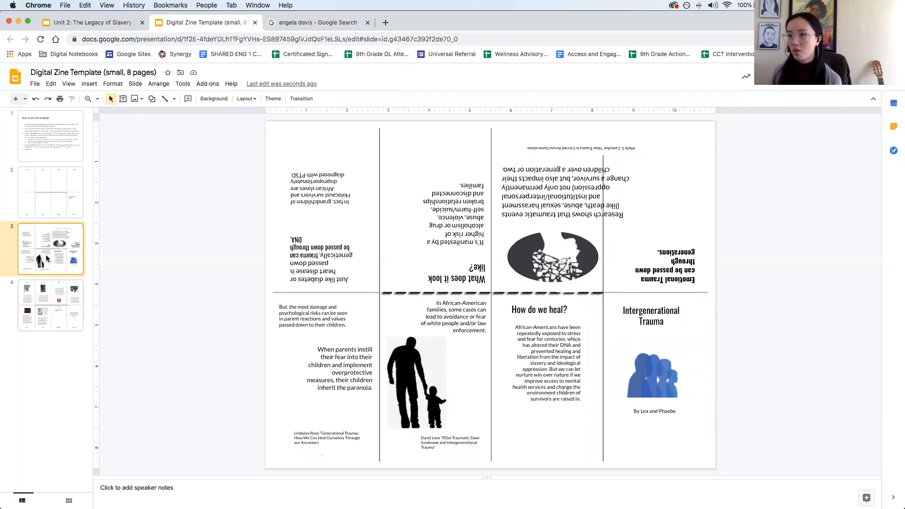
left_click(58, 283)
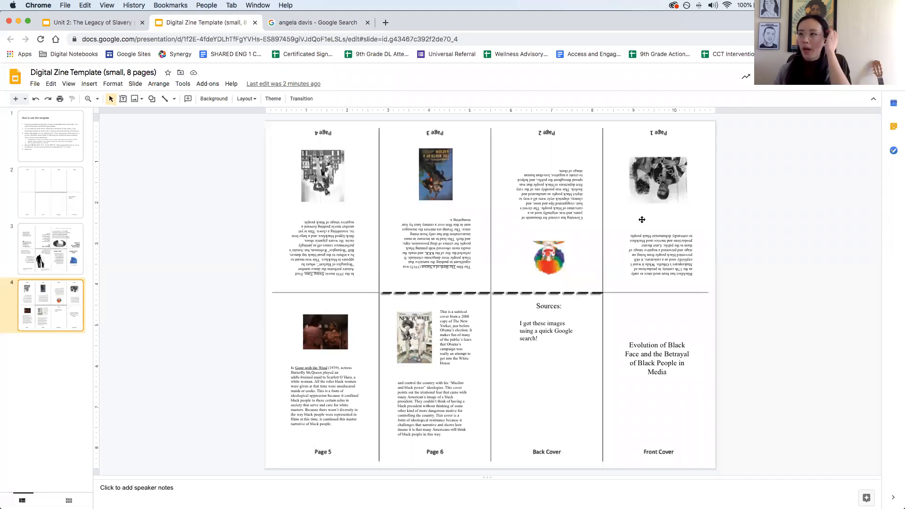
left_click(43, 190)
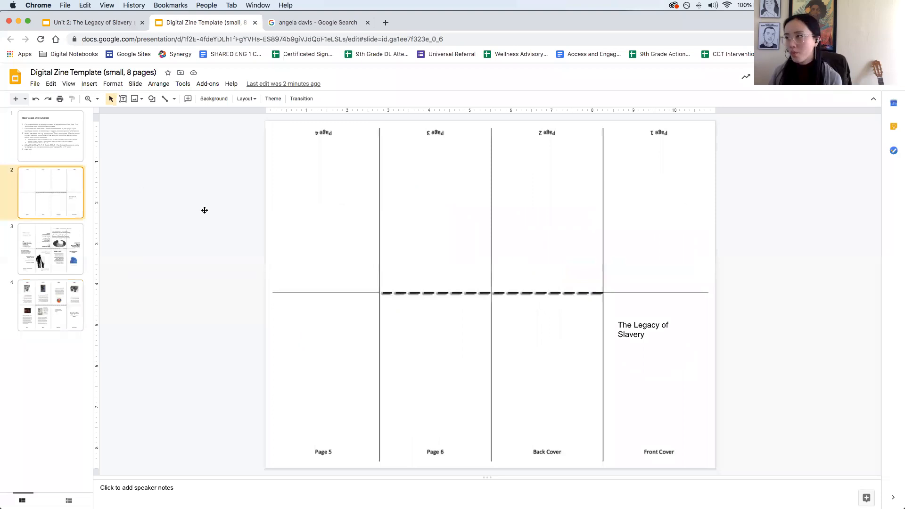
left_click(69, 239)
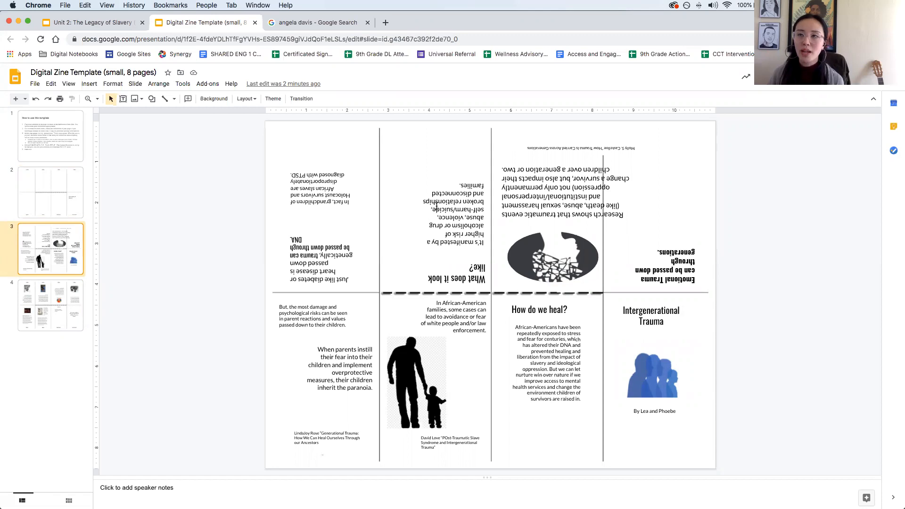
On slide 2, add a snug text box in the Page 2 panel reading "The prison system is the one example of the legacy of slavery today.".
left_click(54, 193)
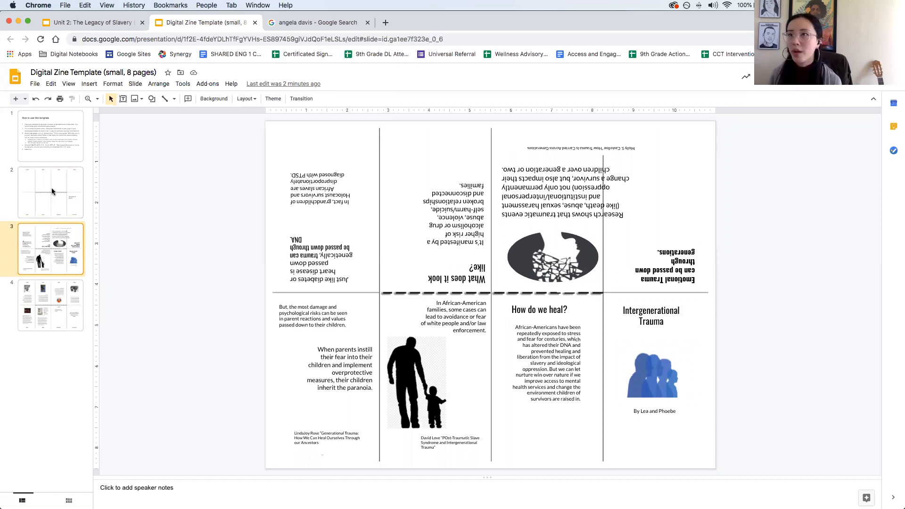
left_click(123, 99)
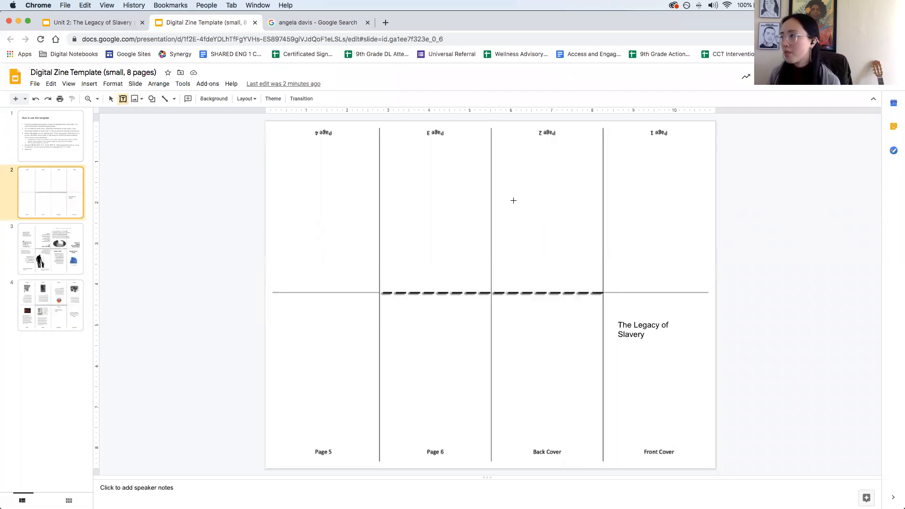
left_click_drag(501, 198, 593, 277)
type("The ")
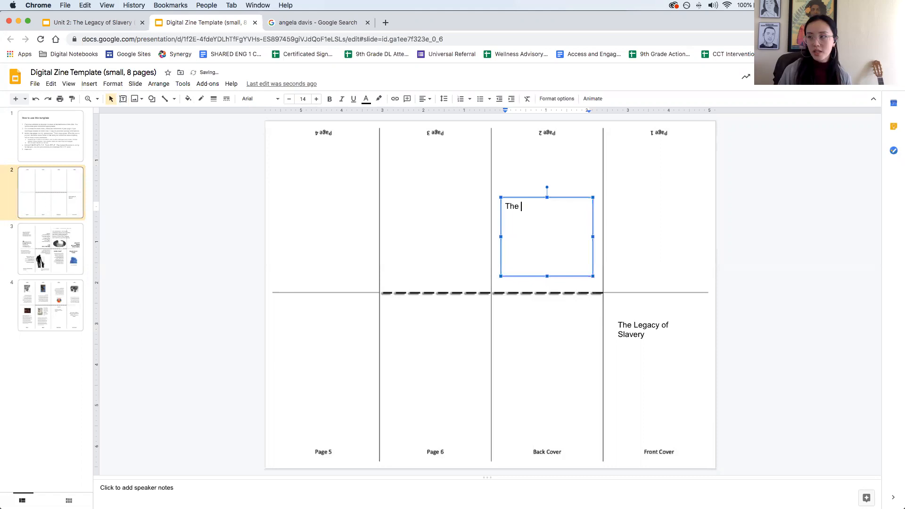
type("prison system is the ")
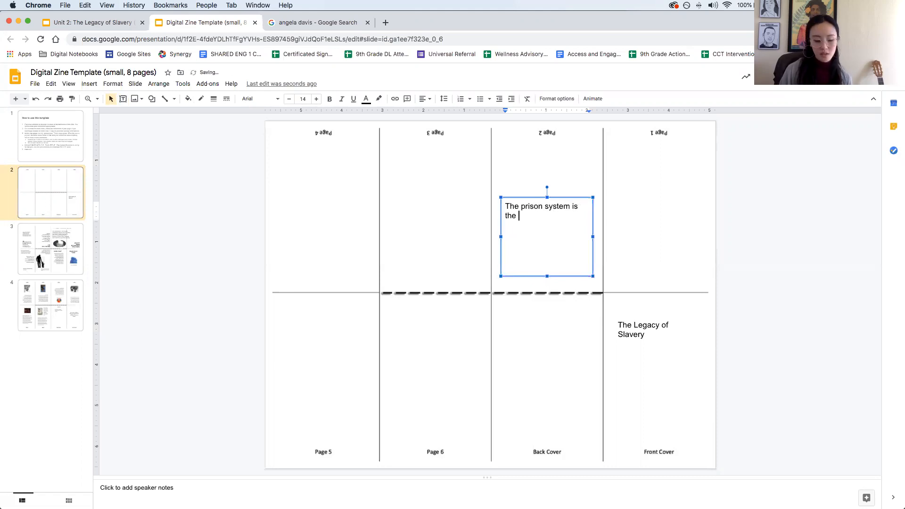
type("one example of the legacy of slavery today.")
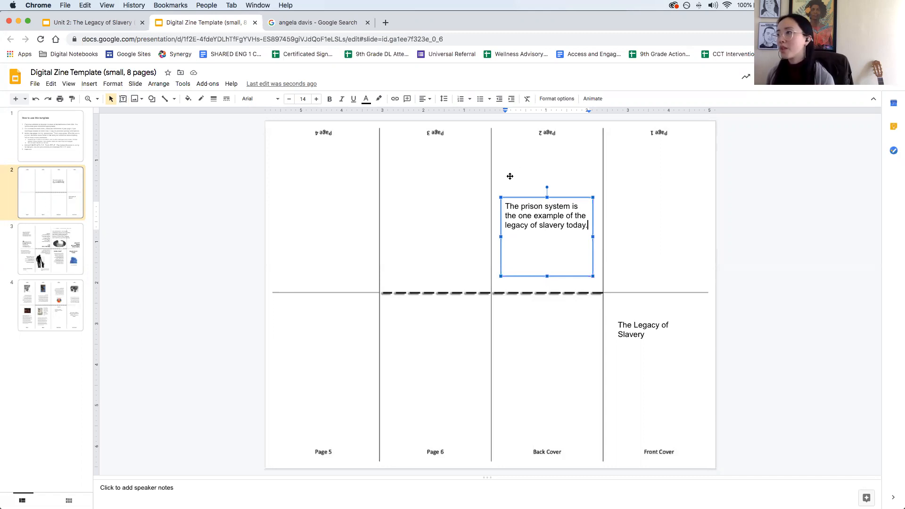
left_click_drag(547, 278, 547, 240)
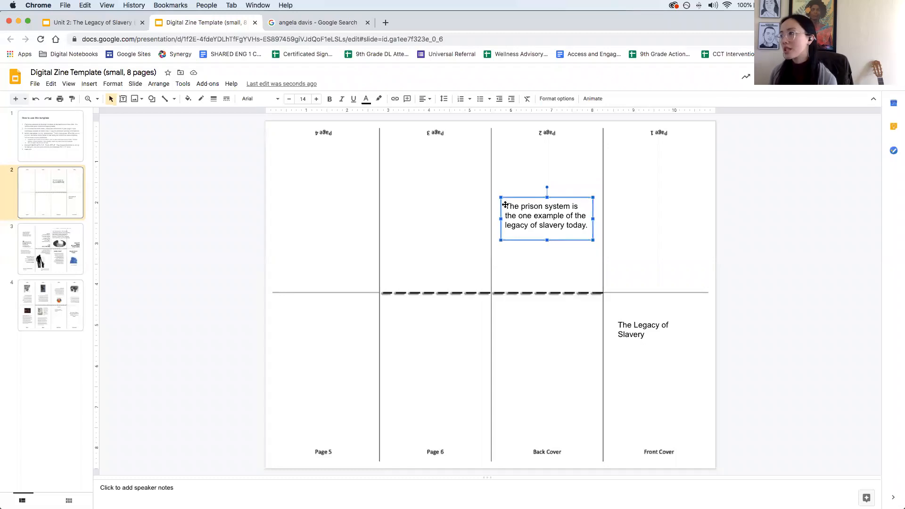
Rotate the Page 2 text box 180° and move it down closer to the dashed center line.
left_click(113, 85)
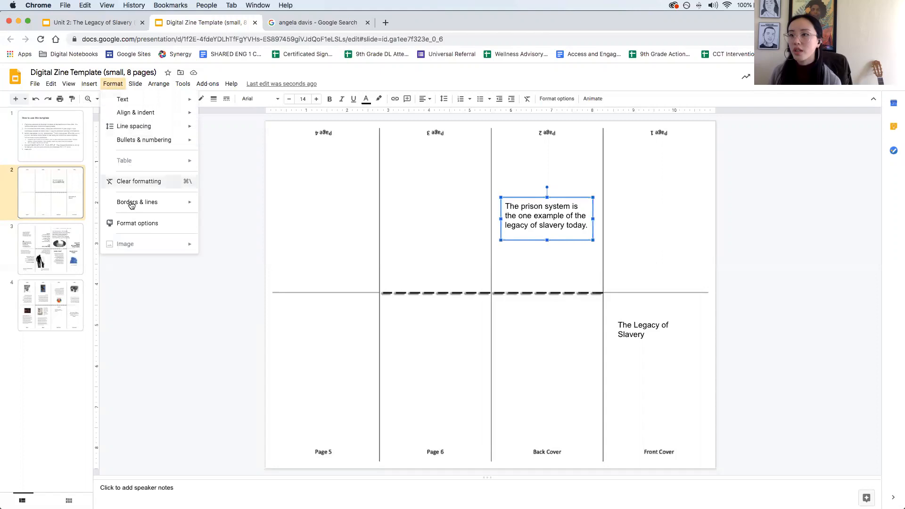
left_click(122, 226)
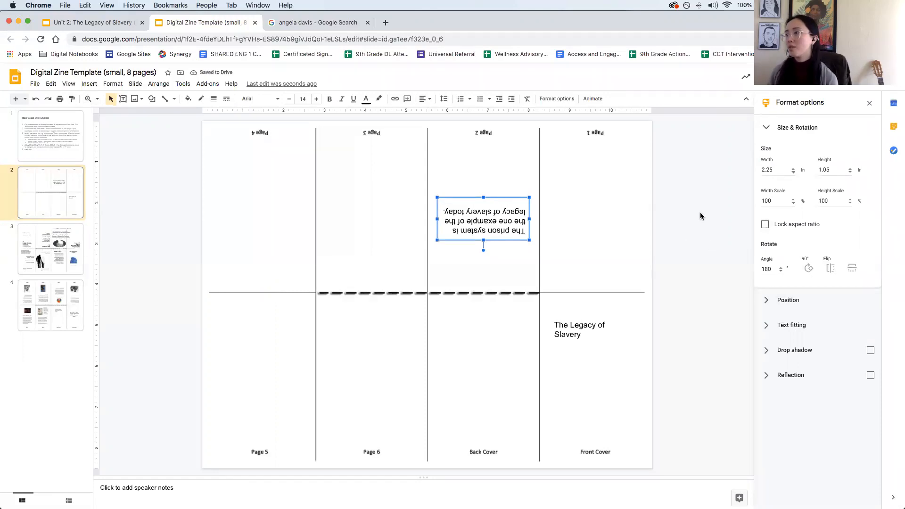
left_click_drag(503, 198, 503, 231)
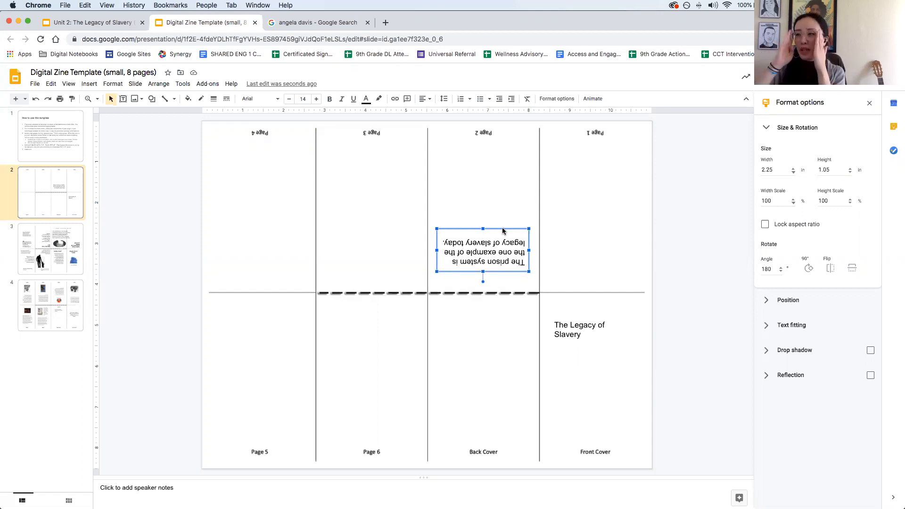
left_click(629, 217)
left_click(699, 216)
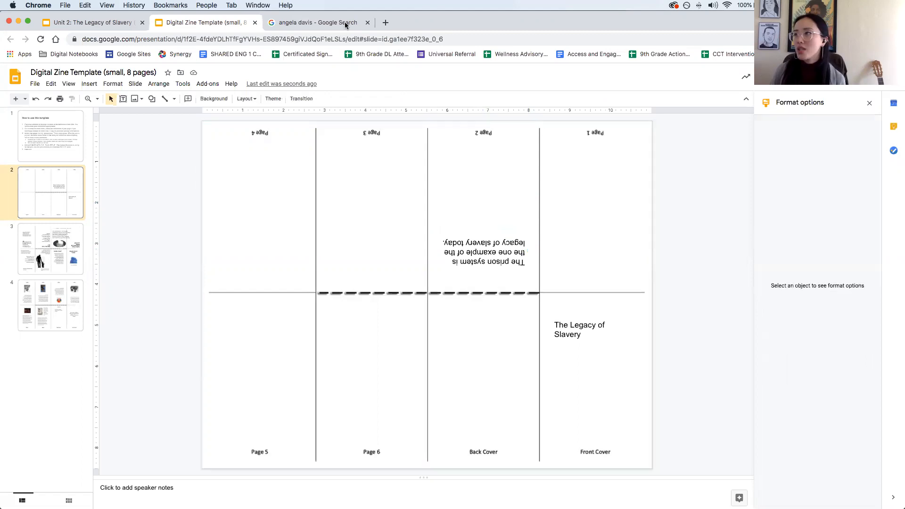
Copy the WBUR portrait of Angela Davis from the Google Images results in the browser and paste it onto the zine slide.
left_click(320, 25)
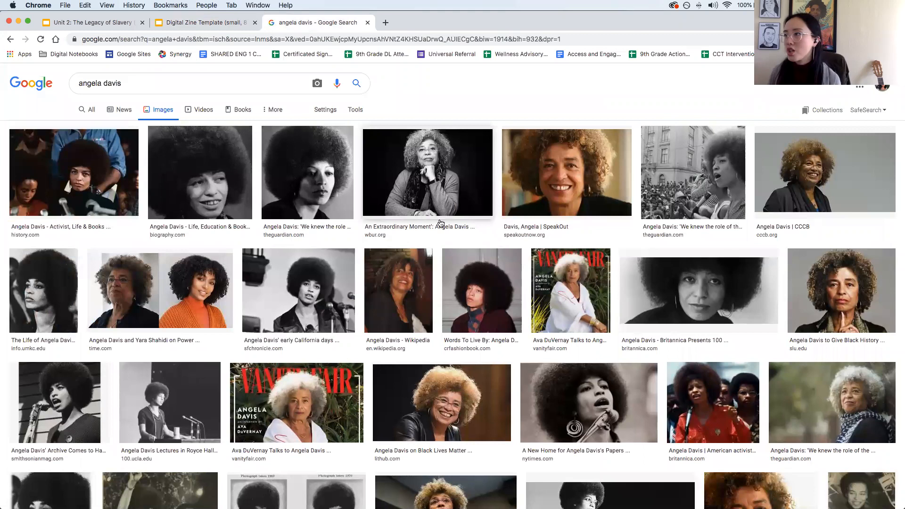
left_click(406, 171)
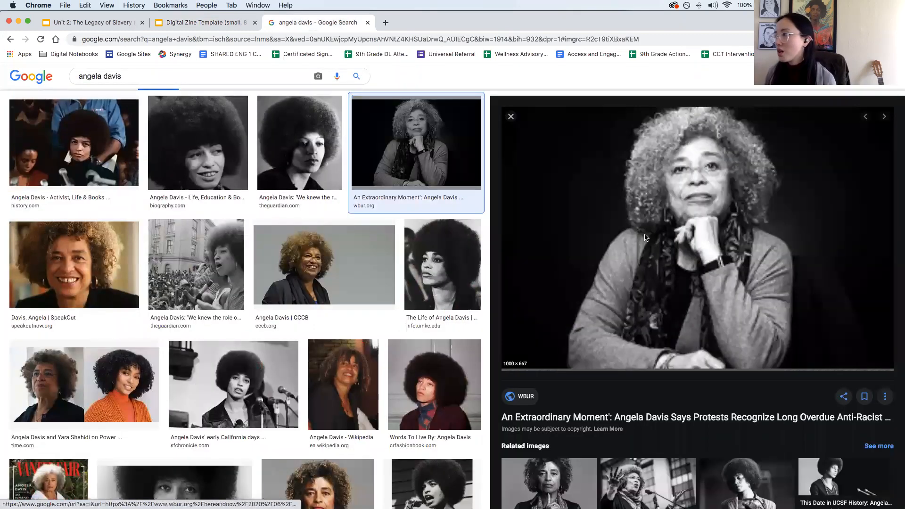
right_click(645, 238)
left_click(685, 317)
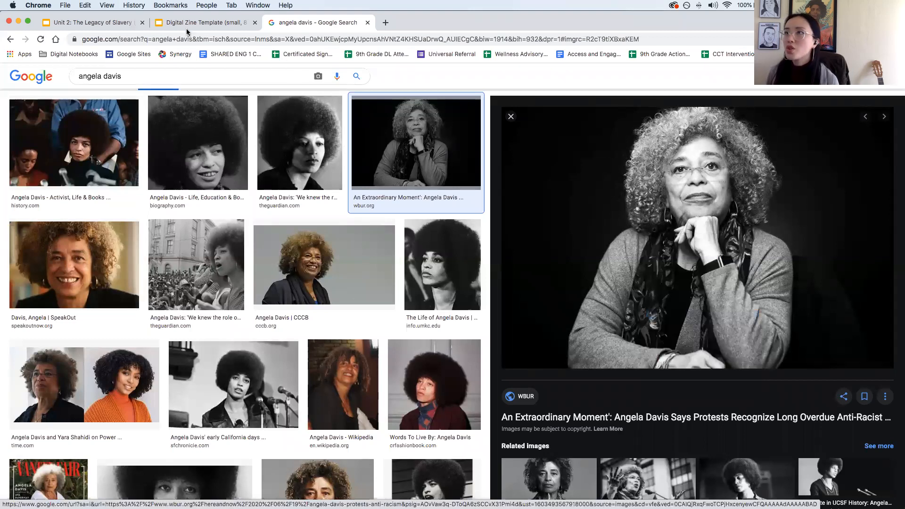
left_click(203, 22)
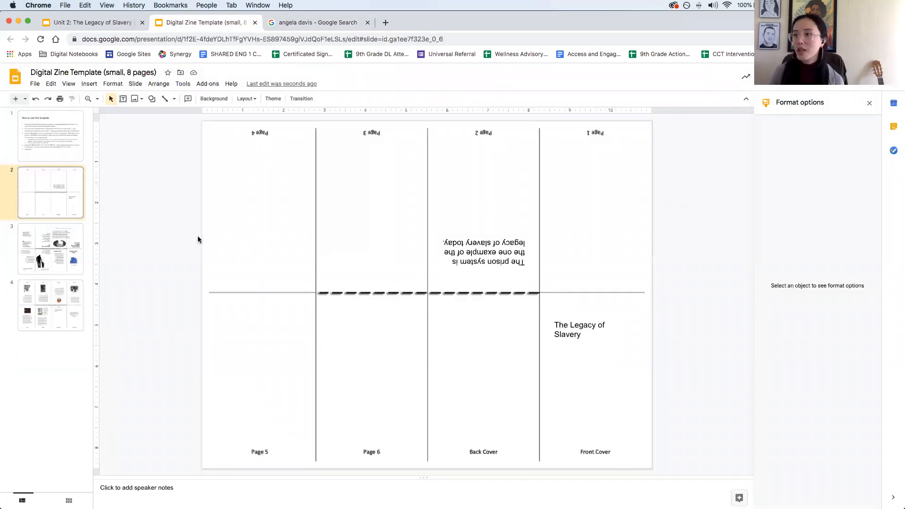
key("super+v")
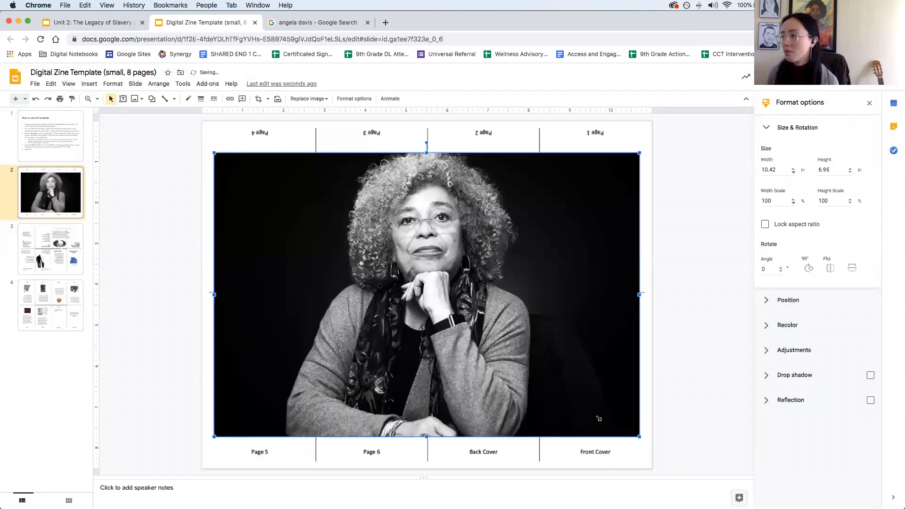
Shrink the pasted portrait to about 2.36 × 1.57 in and place it inside the Page 4 panel.
left_click_drag(266, 242, 257, 236)
left_click_drag(336, 235, 310, 217)
left_click_drag(265, 192, 261, 198)
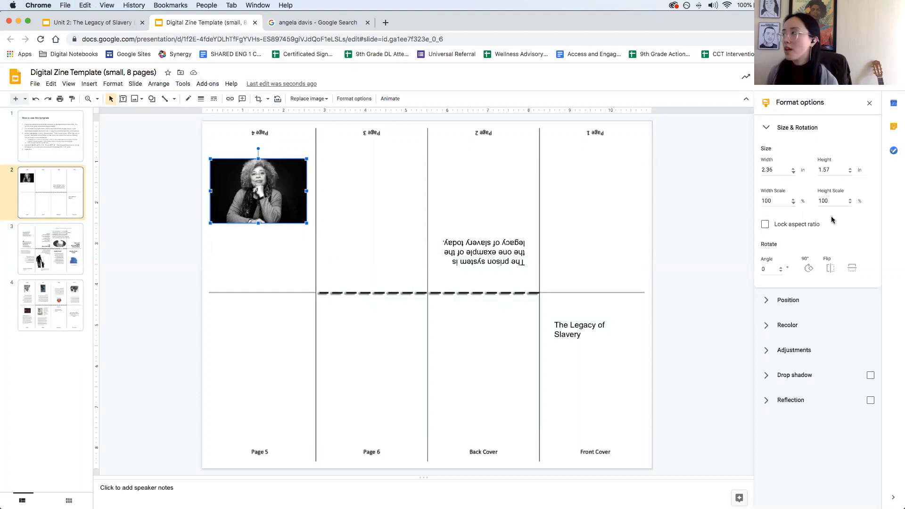
Turn the Page 4 portrait upside down at 180° and move it up closer to the page label.
left_click(112, 84)
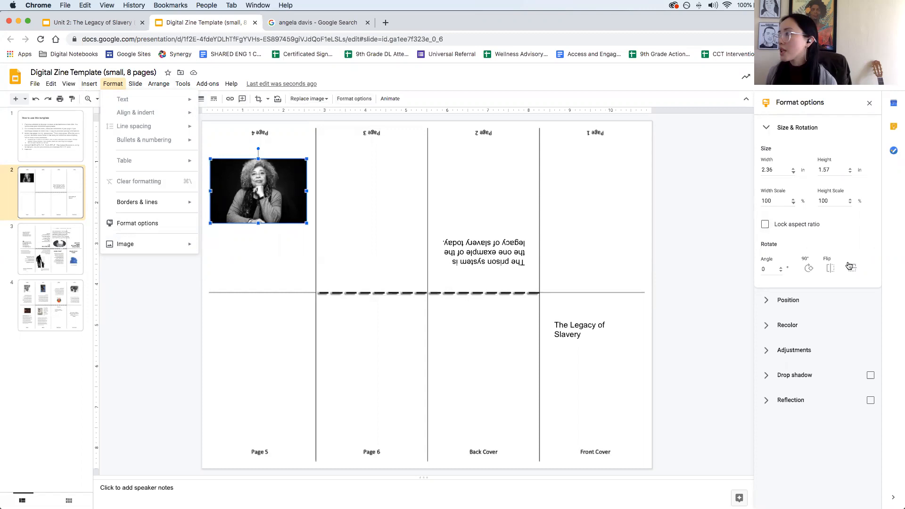
left_click(853, 269)
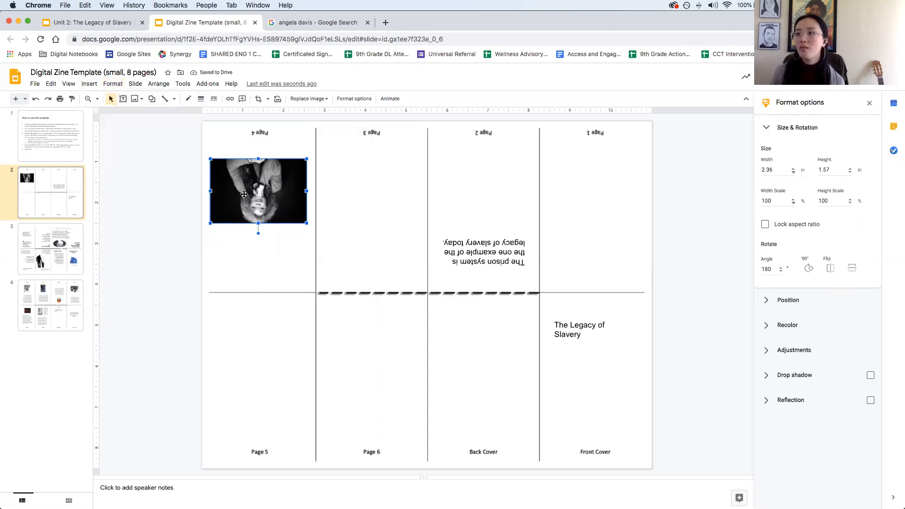
mouse_move(243, 194)
left_mouse_down()
mouse_move(243, 181)
mouse_move(254, 185)
left_mouse_up()
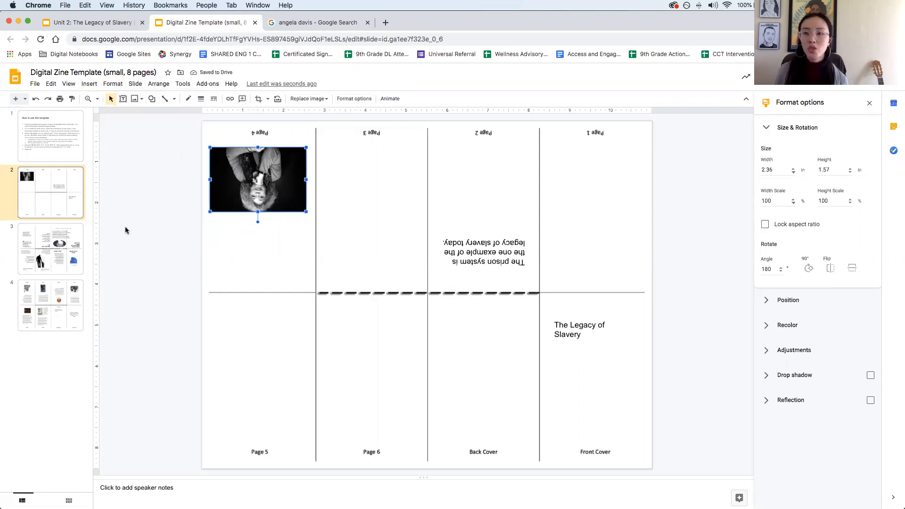
Open the Intergenerational Trauma sample zine on slide 3 to review its layout.
left_click(52, 265)
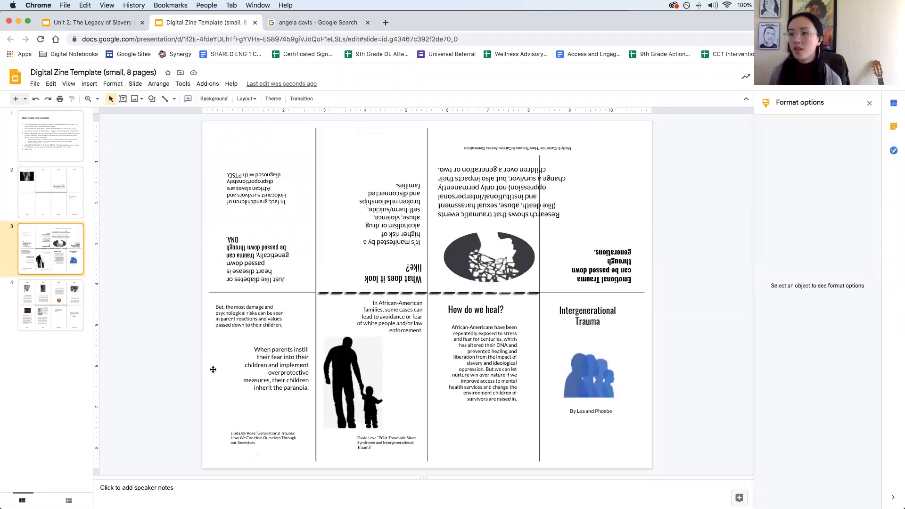